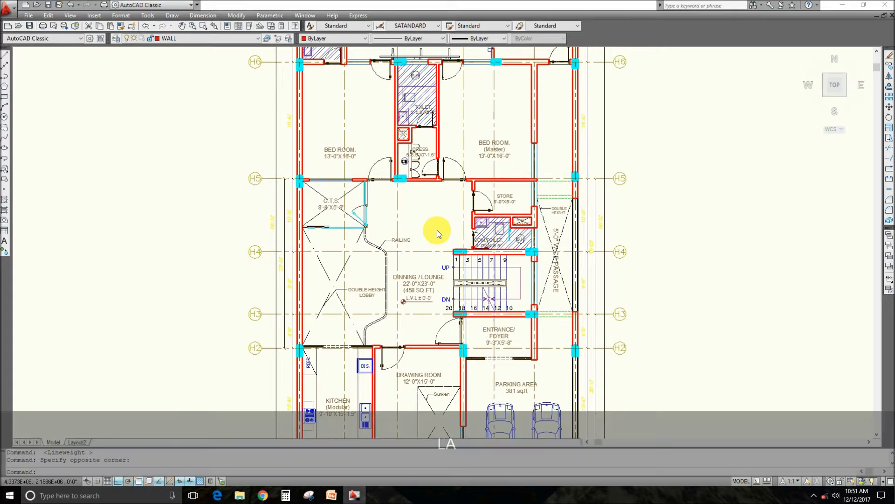
Open the Layer Properties Manager to view the drawing's layers, and close it again
{"action": "type", "text": "la"}
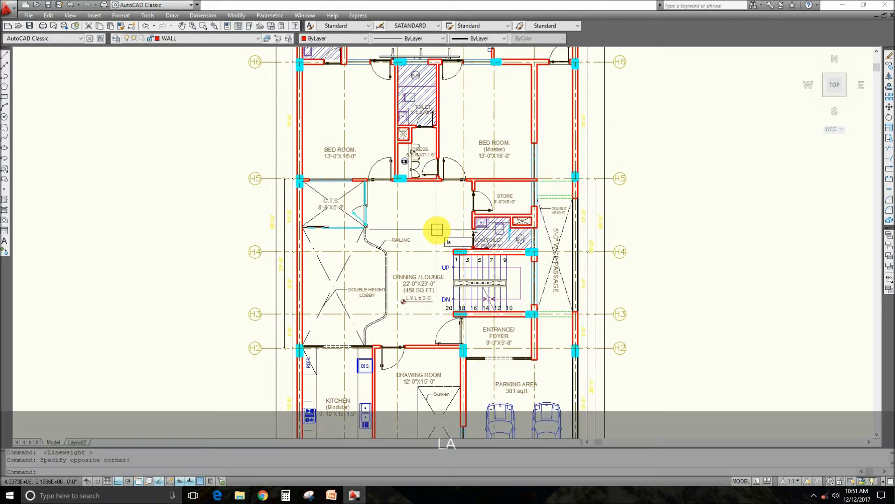
{"action": "key", "text": "Return"}
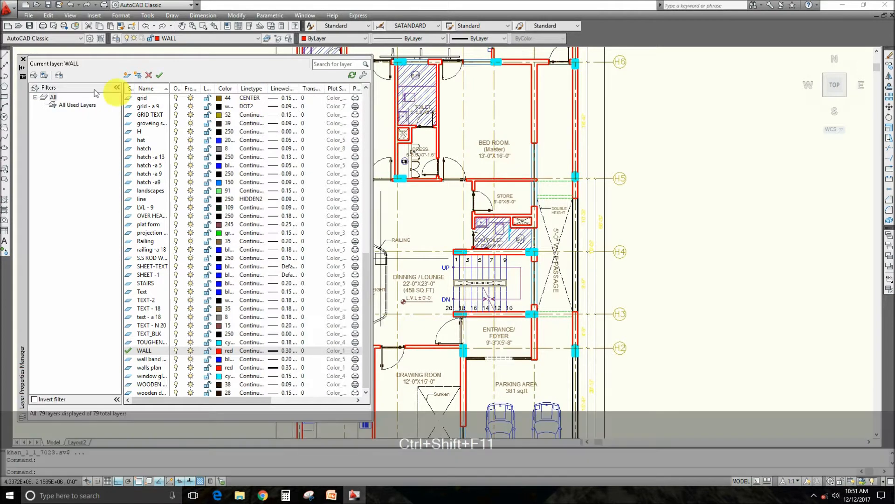
{"action": "left_click", "coordinate": [22, 59]}
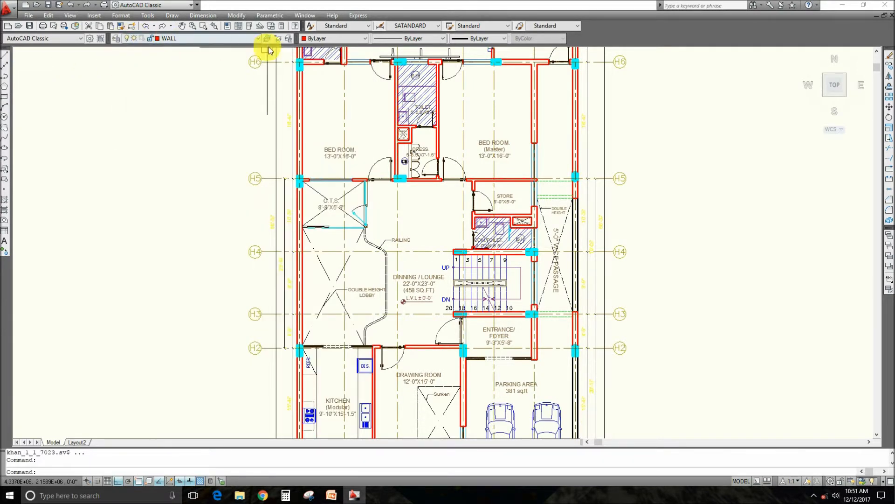
{"action": "left_click", "coordinate": [116, 42]}
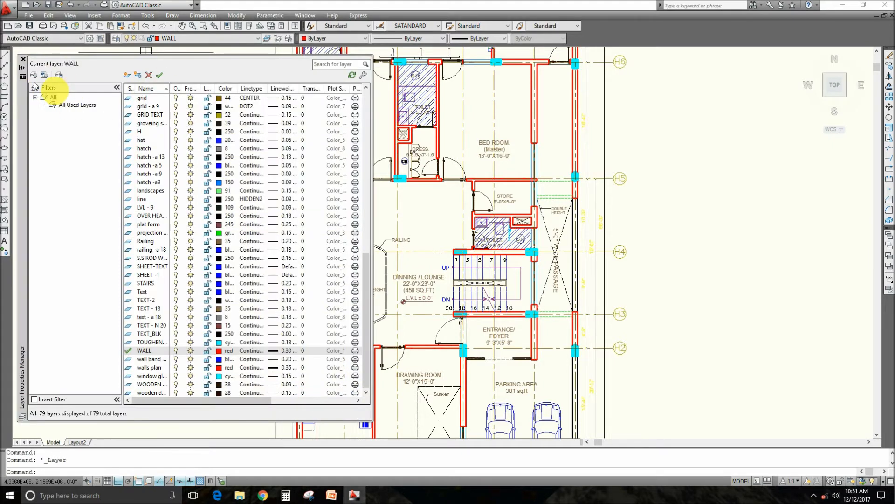
{"action": "left_click", "coordinate": [23, 60]}
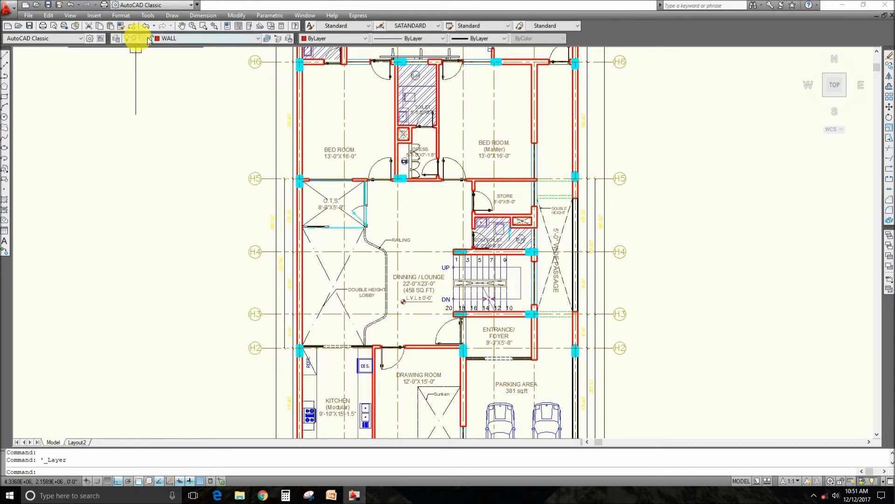
{"action": "right_click", "coordinate": [645, 34]}
{"action": "mouse_move", "coordinate": [666, 37]}
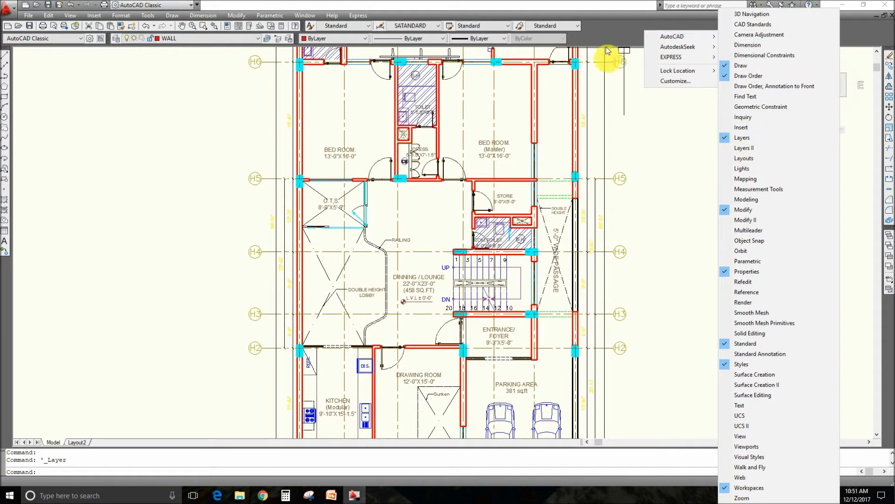
{"action": "left_click", "coordinate": [621, 30]}
{"action": "left_click", "coordinate": [690, 176]}
{"action": "left_click", "coordinate": [691, 176]}
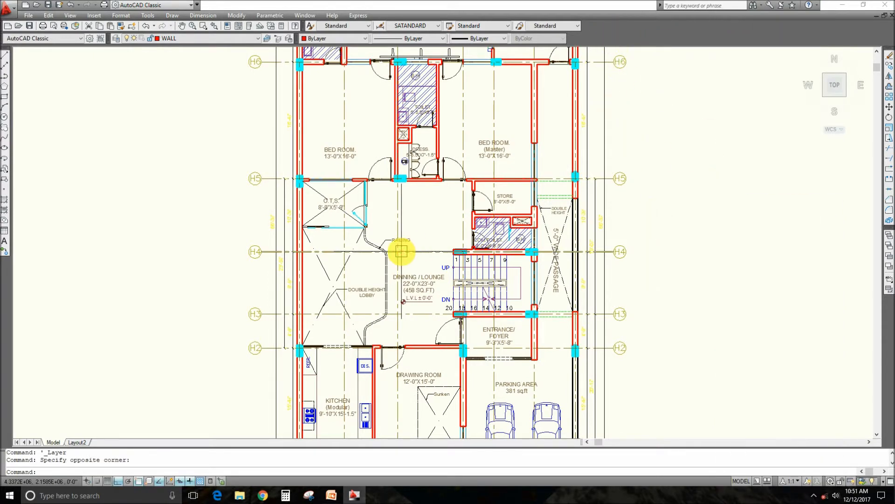
Toggle the lineweight display back and forth to compare line thicknesses on the ground floor plan
{"action": "key", "text": "ctrl+shift+F11"}
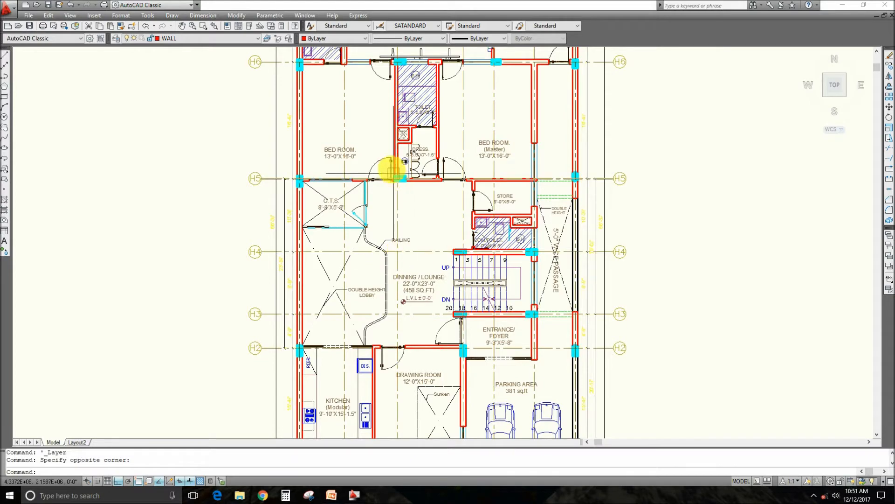
{"action": "scroll", "coordinate": [386, 136], "scroll_direction": "up", "scroll_amount": 8}
{"action": "scroll", "coordinate": [422, 187], "scroll_direction": "down", "scroll_amount": 8}
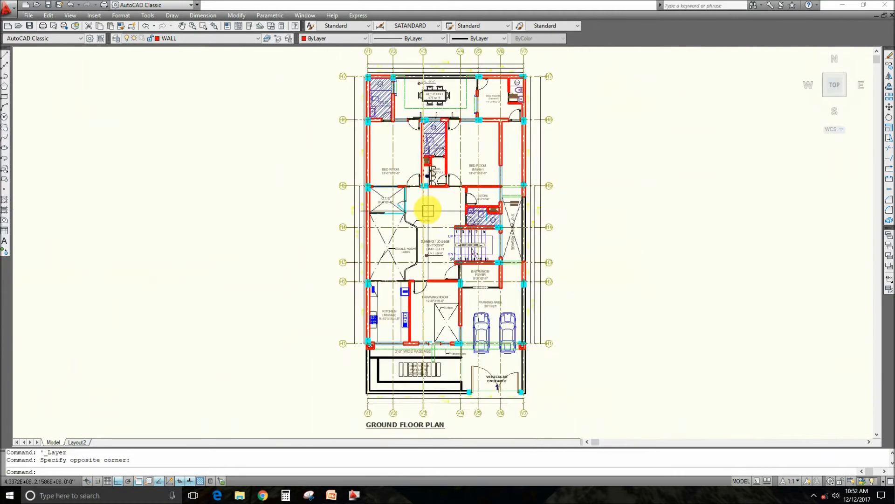
{"action": "scroll", "coordinate": [424, 219], "scroll_direction": "up", "scroll_amount": 1}
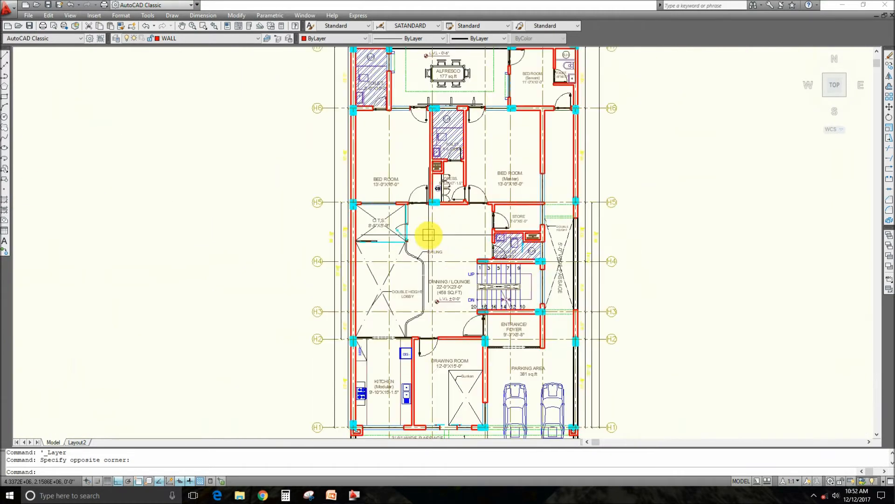
{"action": "left_click", "coordinate": [189, 481]}
{"action": "left_click", "coordinate": [189, 481]}
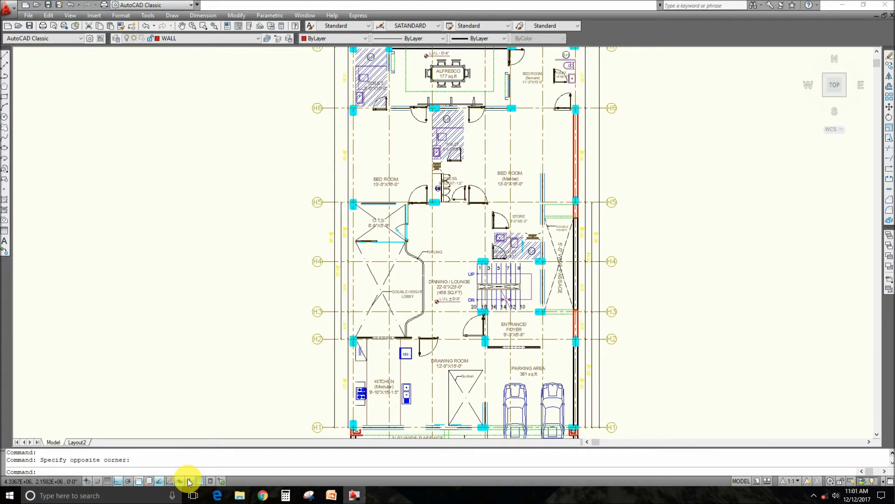
Create a new layer named "wall type 1" in the Layer Properties Manager
{"action": "left_click", "coordinate": [116, 38]}
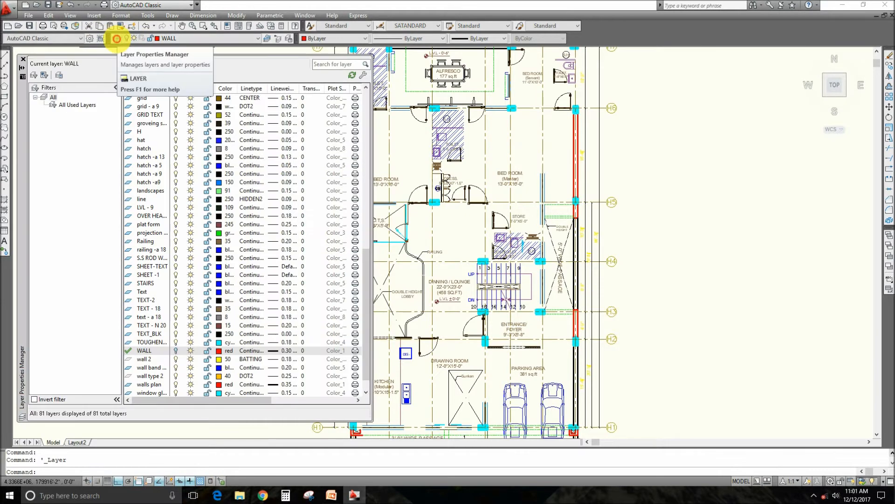
{"action": "left_click", "coordinate": [127, 74]}
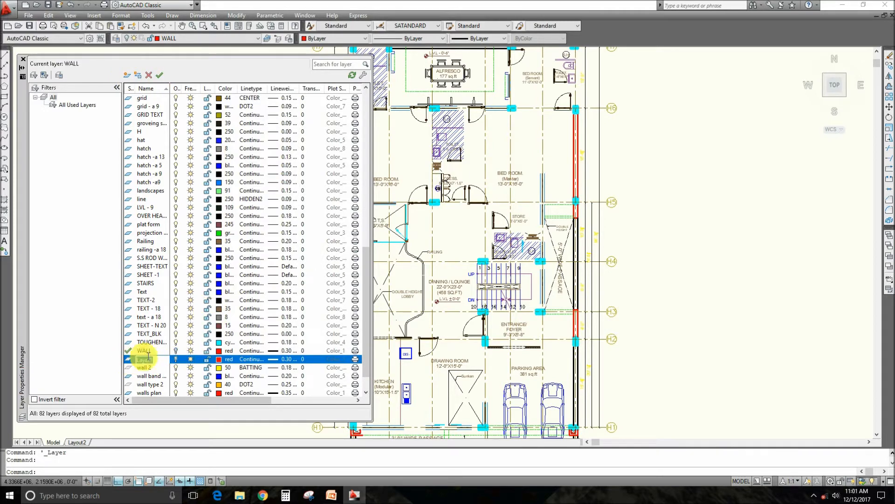
{"action": "type", "text": "wall "}
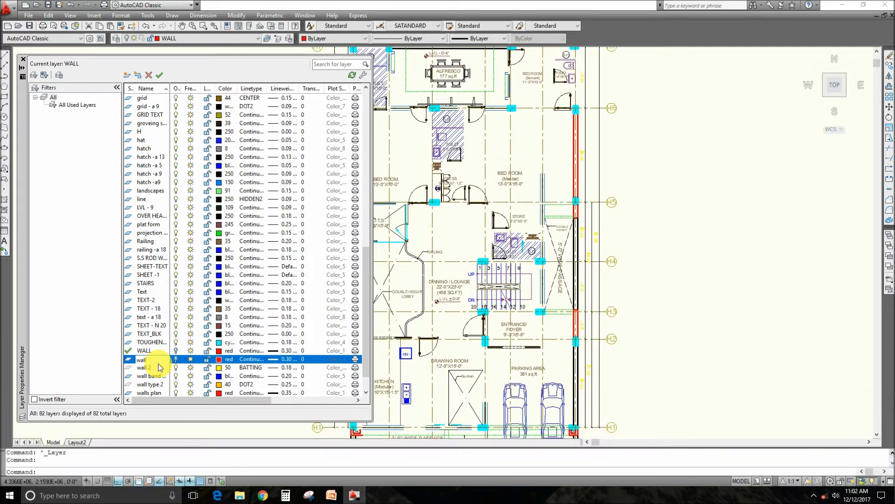
{"action": "type", "text": "type 1"}
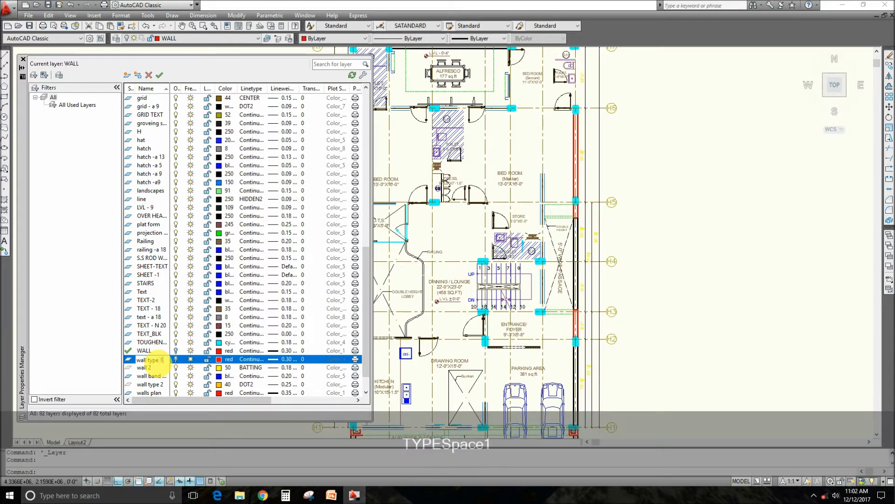
Set the colour of the wall type 1 layer to index colour 150
{"action": "left_click", "coordinate": [219, 359]}
{"action": "left_click", "coordinate": [464, 215]}
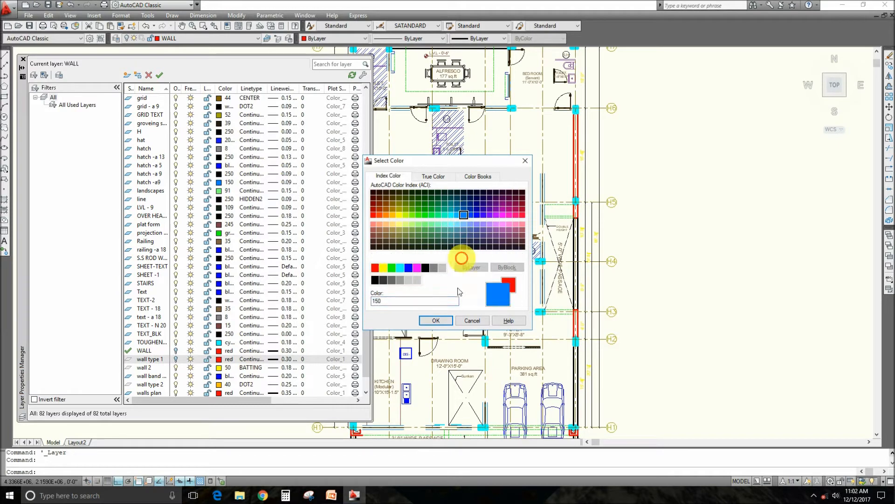
{"action": "left_click", "coordinate": [435, 320]}
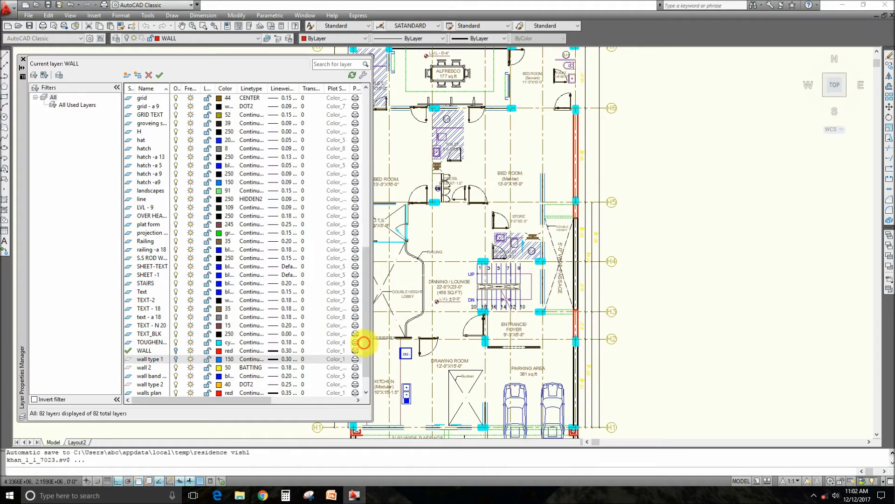
Set the wall 2 layer's linetype to CENTER and its lineweight to 0.25 mm
{"action": "left_click", "coordinate": [256, 368]}
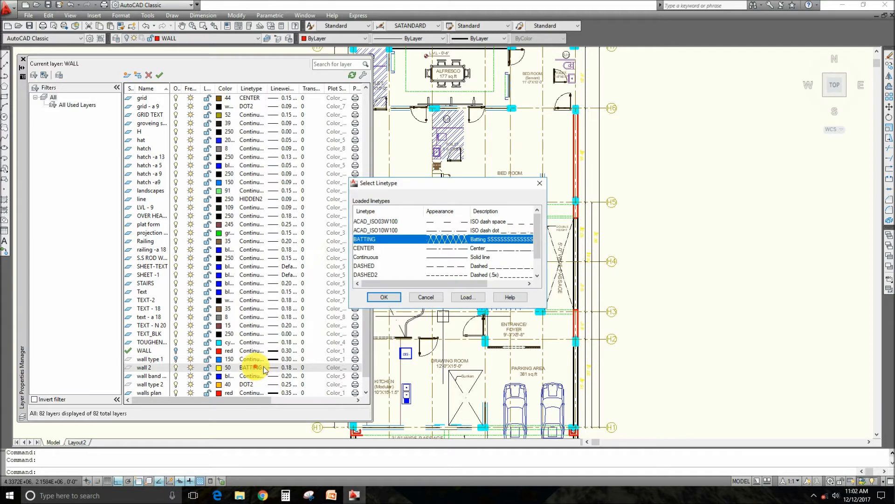
{"action": "left_click", "coordinate": [447, 247]}
{"action": "left_click", "coordinate": [388, 297]}
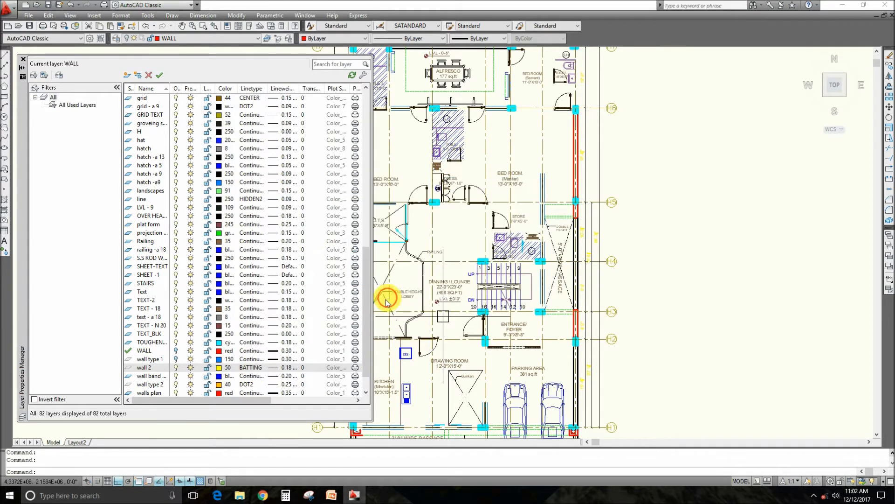
{"action": "left_click", "coordinate": [278, 368]}
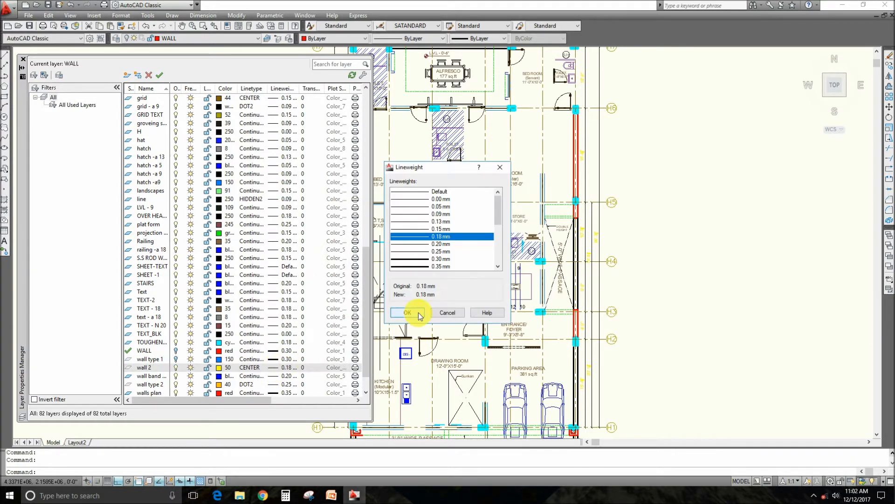
{"action": "left_click", "coordinate": [421, 252]}
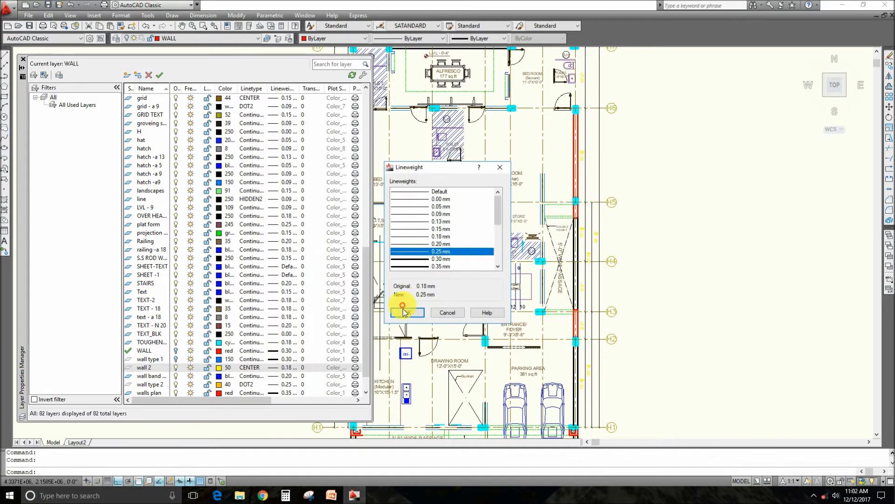
{"action": "left_click", "coordinate": [407, 312]}
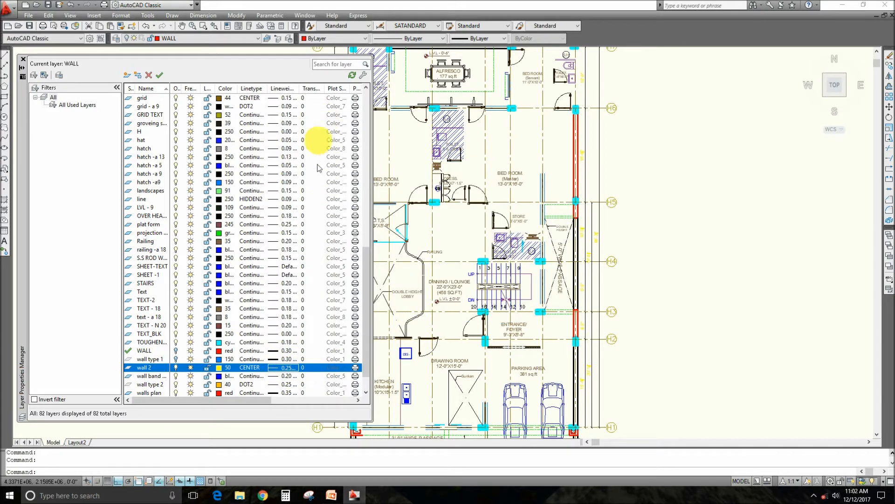
Review the transparency and plot settings of the wall 2 layer
{"action": "left_click", "coordinate": [303, 368]}
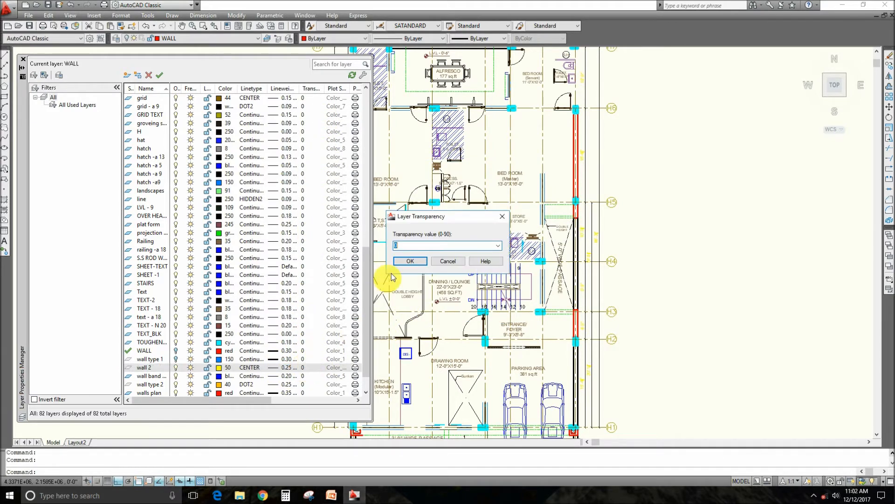
{"action": "left_click", "coordinate": [404, 261]}
{"action": "left_click_drag", "start_coordinate": [253, 402], "coordinate": [300, 398]}
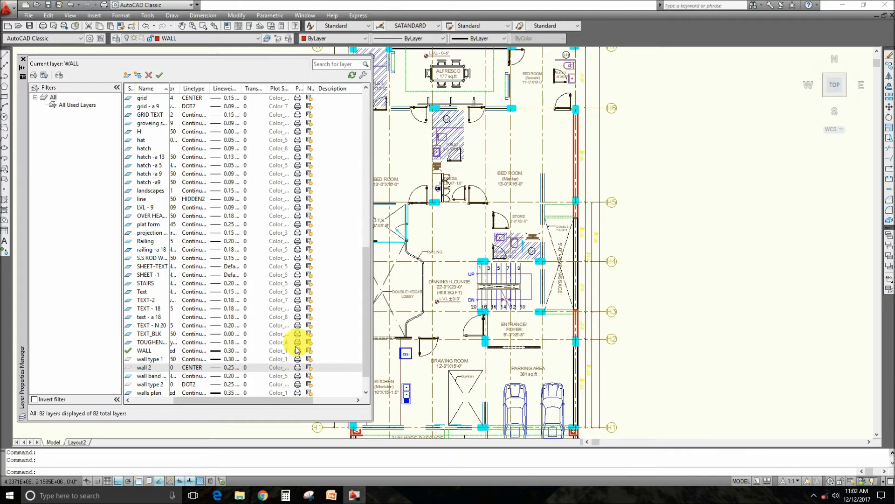
{"action": "left_click", "coordinate": [297, 368]}
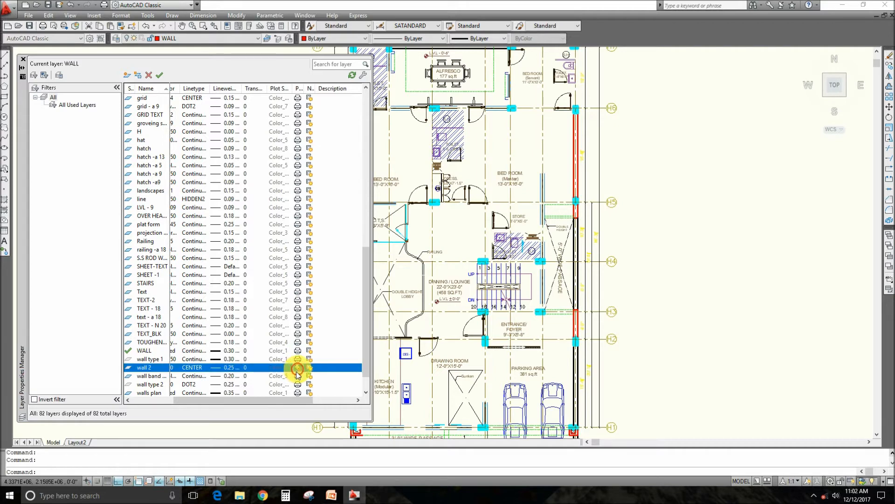
{"action": "left_click_drag", "start_coordinate": [288, 397], "coordinate": [244, 402]}
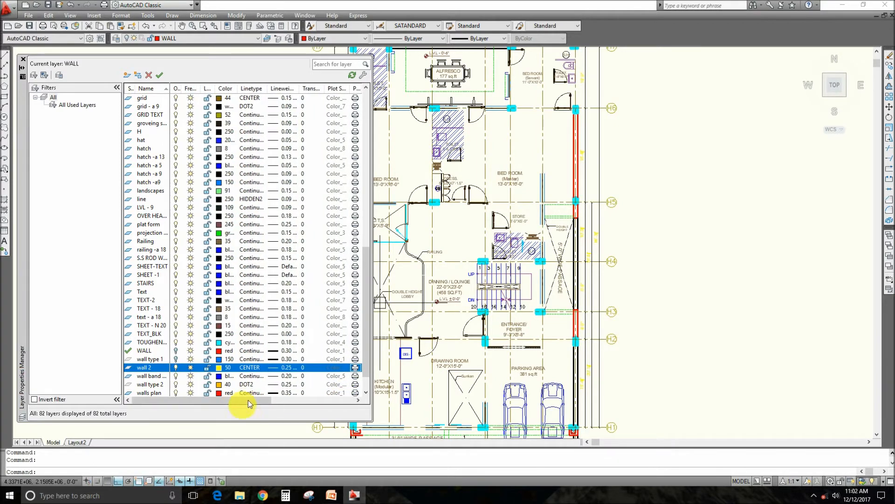
Review the available lineweights and the lock setting for the wall 2 layer
{"action": "left_click", "coordinate": [283, 367]}
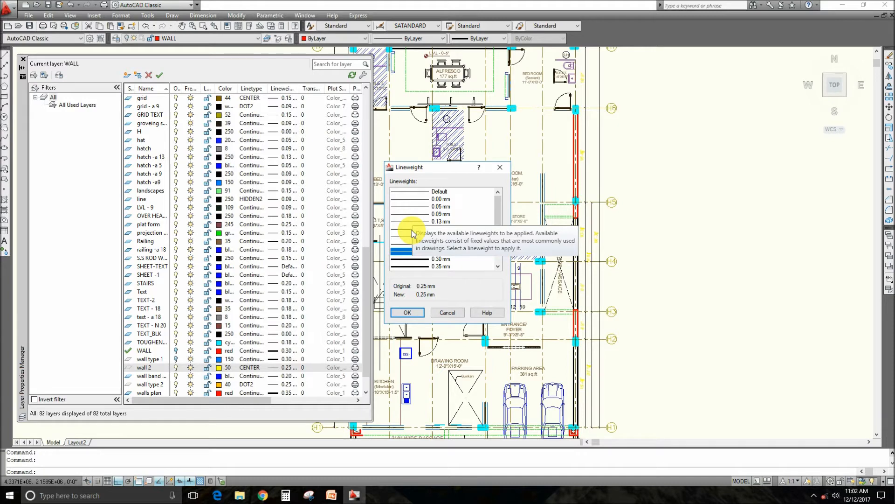
{"action": "left_click", "coordinate": [407, 311]}
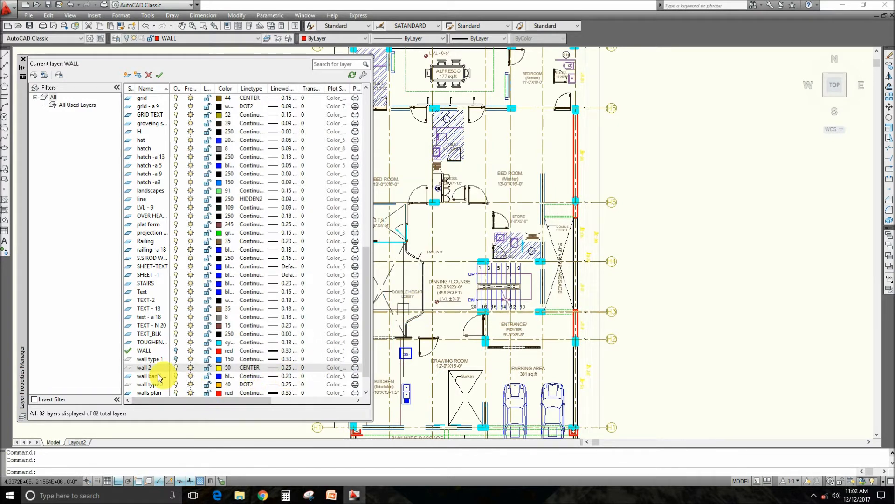
{"action": "left_click", "coordinate": [208, 372]}
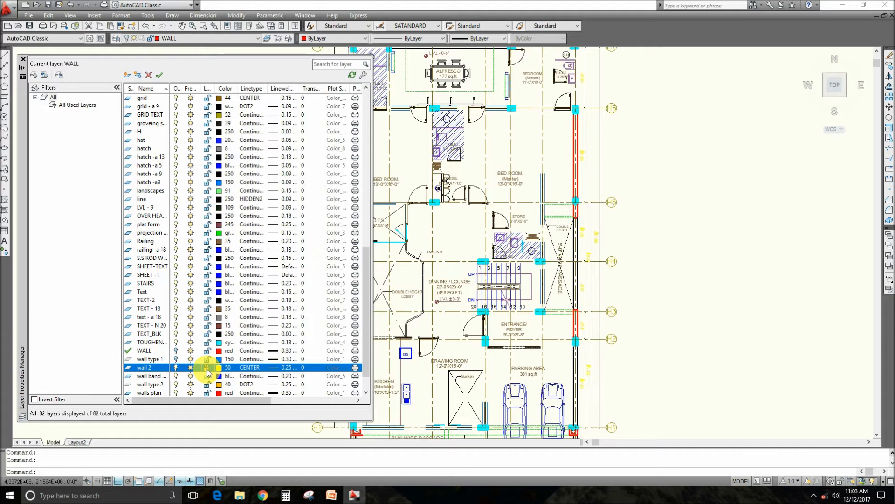
{"action": "left_click", "coordinate": [207, 369]}
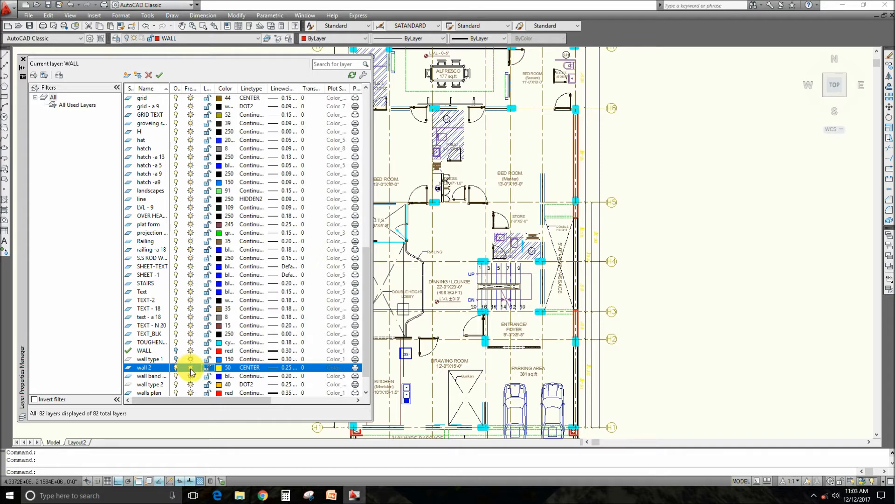
Switch the WALL layer's visibility on and off, leave it turned on, and close the Layer Properties Manager
{"action": "left_click", "coordinate": [175, 351]}
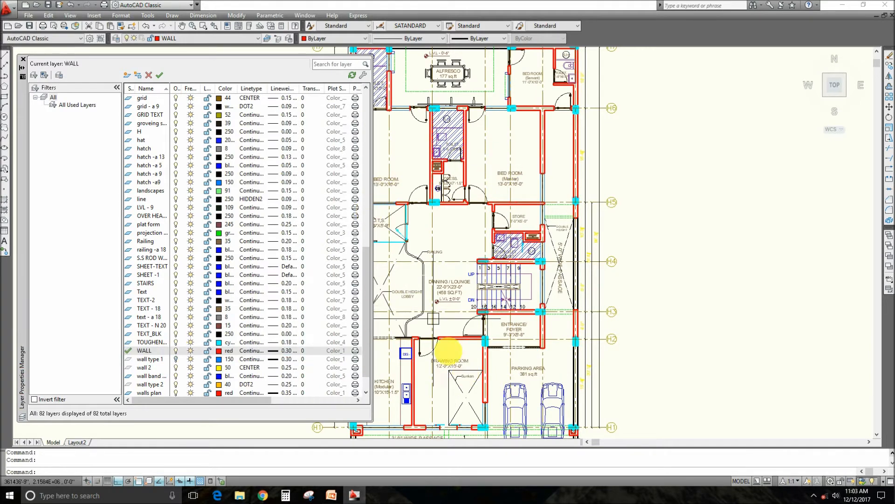
{"action": "left_click", "coordinate": [176, 348]}
{"action": "left_click", "coordinate": [379, 236]}
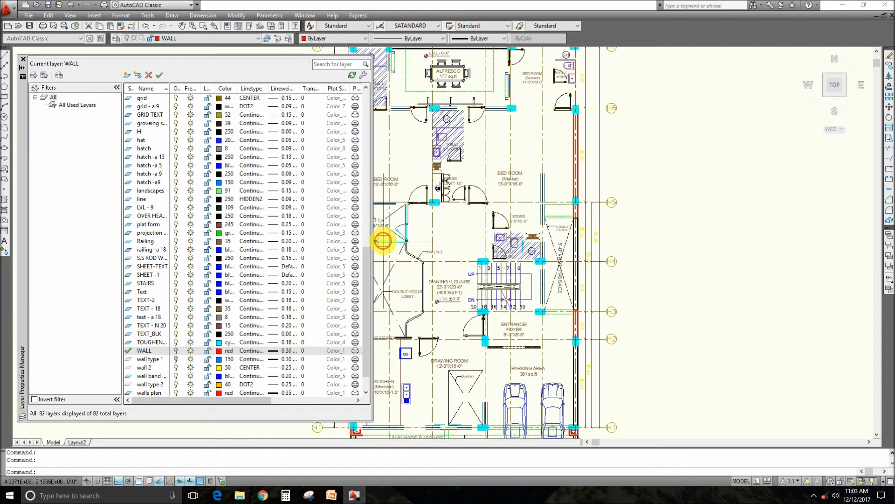
{"action": "left_click", "coordinate": [176, 350]}
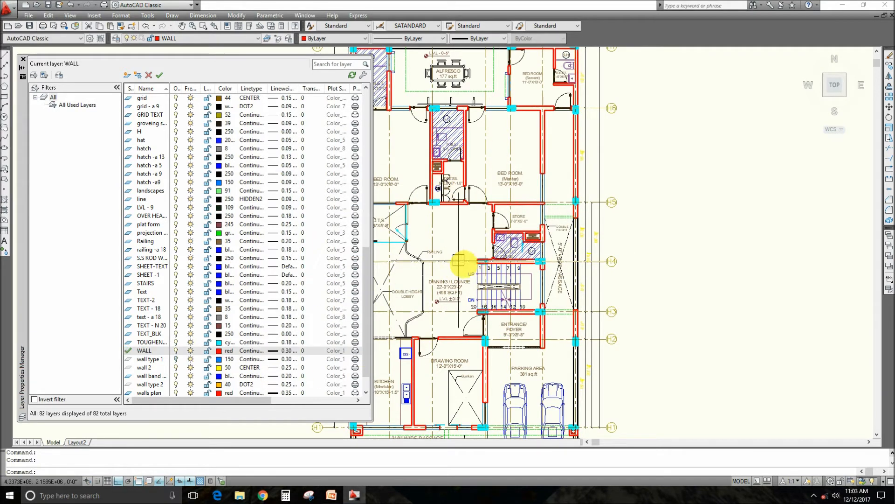
{"action": "left_click", "coordinate": [23, 60]}
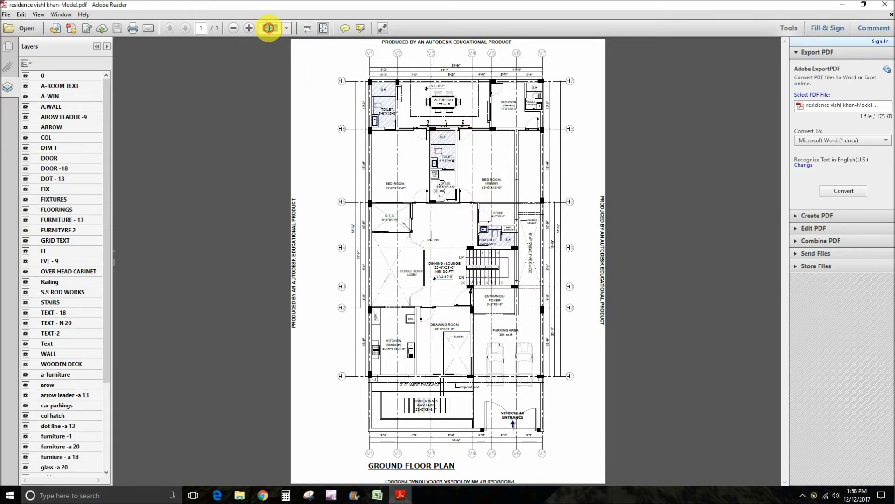
Examine the line thicknesses of the ground floor plan PDF in Adobe Reader at 100% zoom
{"action": "left_click", "coordinate": [268, 28]}
{"action": "type", "text": "100"}
{"action": "key", "text": "Return"}
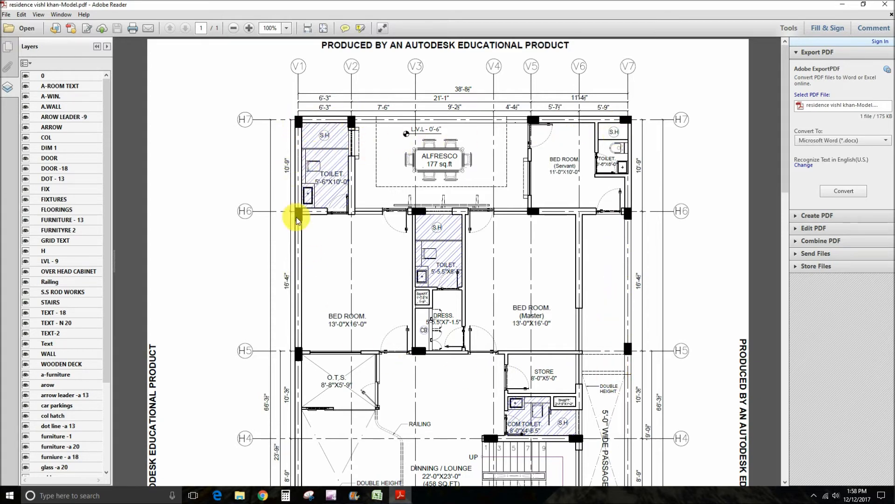
{"action": "scroll", "coordinate": [390, 183], "scroll_direction": "down", "scroll_amount": 1}
{"action": "scroll", "coordinate": [390, 183], "scroll_direction": "down", "scroll_amount": 5}
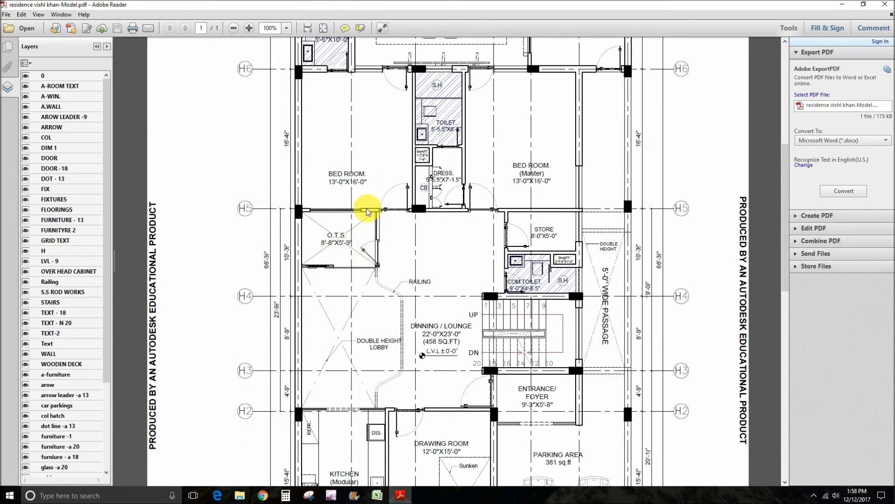
{"action": "scroll", "coordinate": [447, 241], "scroll_direction": "up", "scroll_amount": 3}
{"action": "scroll", "coordinate": [447, 240], "scroll_direction": "up", "scroll_amount": 3}
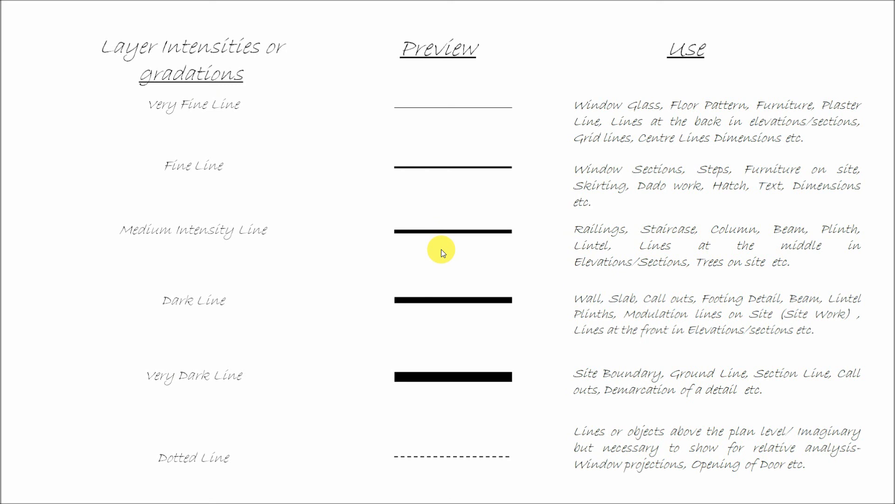
{"action": "key", "text": "ctrl+shift"}
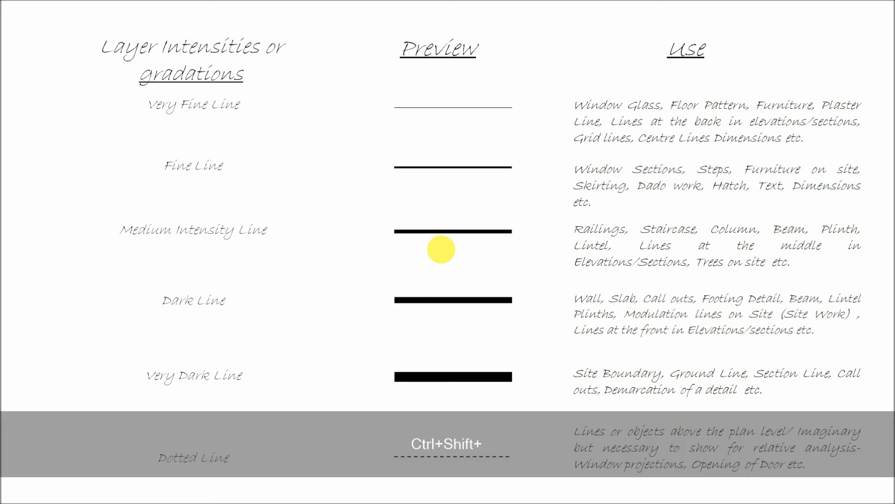